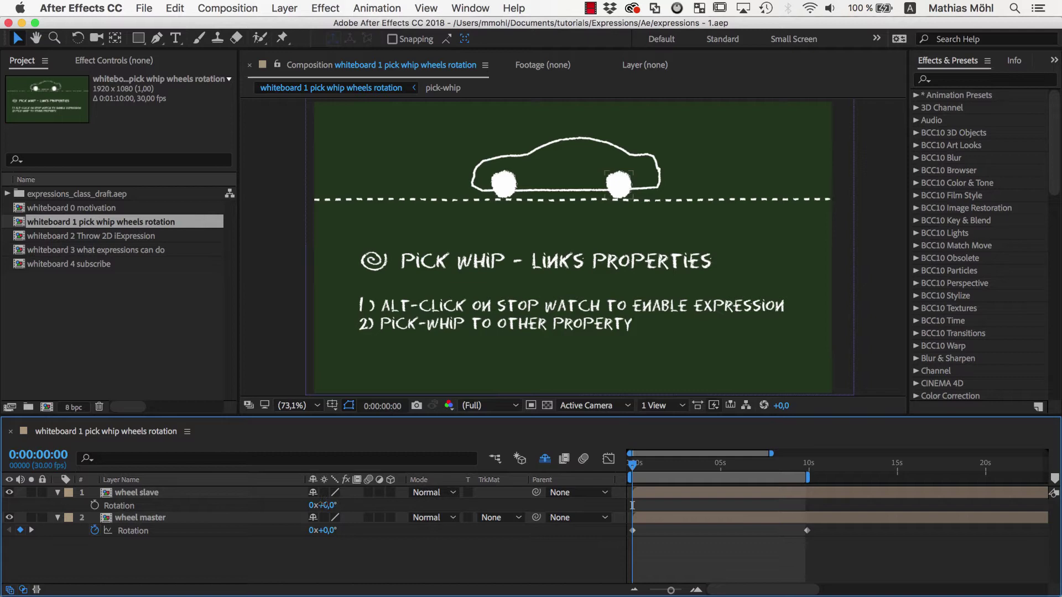
Link wheel slave's Rotation to wheel master's with thisComp.layer("wheel master").transform.rotation
{"action": "left_click_drag", "start_coordinate": [321, 505], "coordinate": [324, 506]}
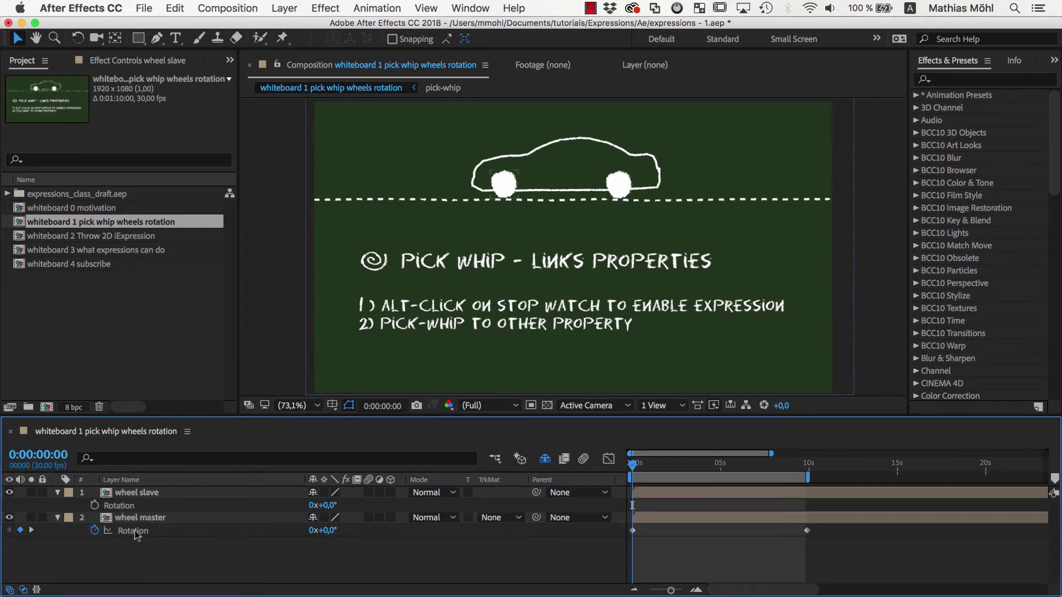
{"action": "left_click", "coordinate": [96, 505], "text": "alt"}
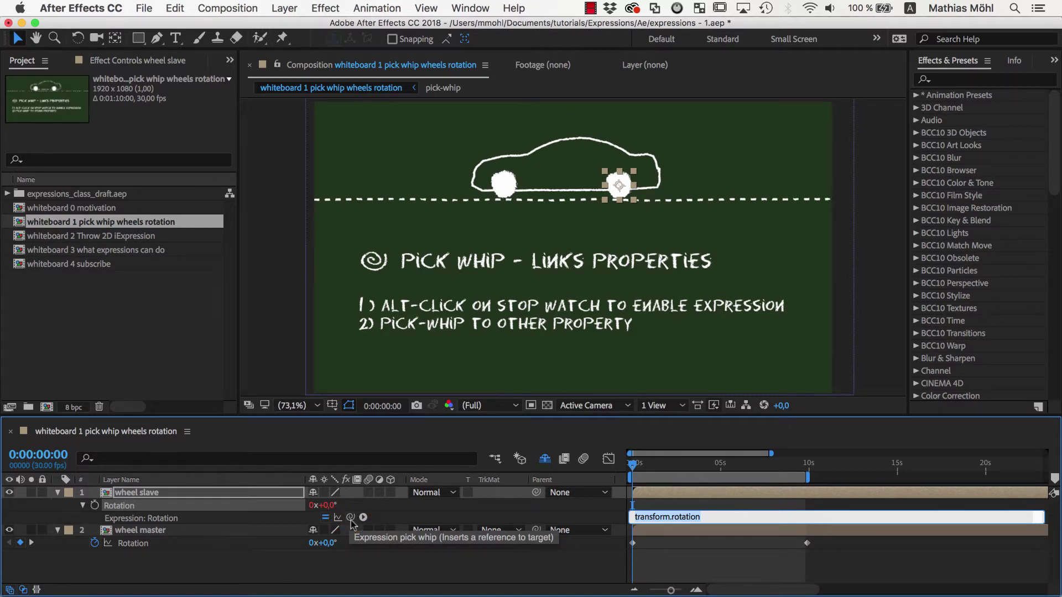
{"action": "left_click_drag", "start_coordinate": [704, 517], "coordinate": [632, 517]}
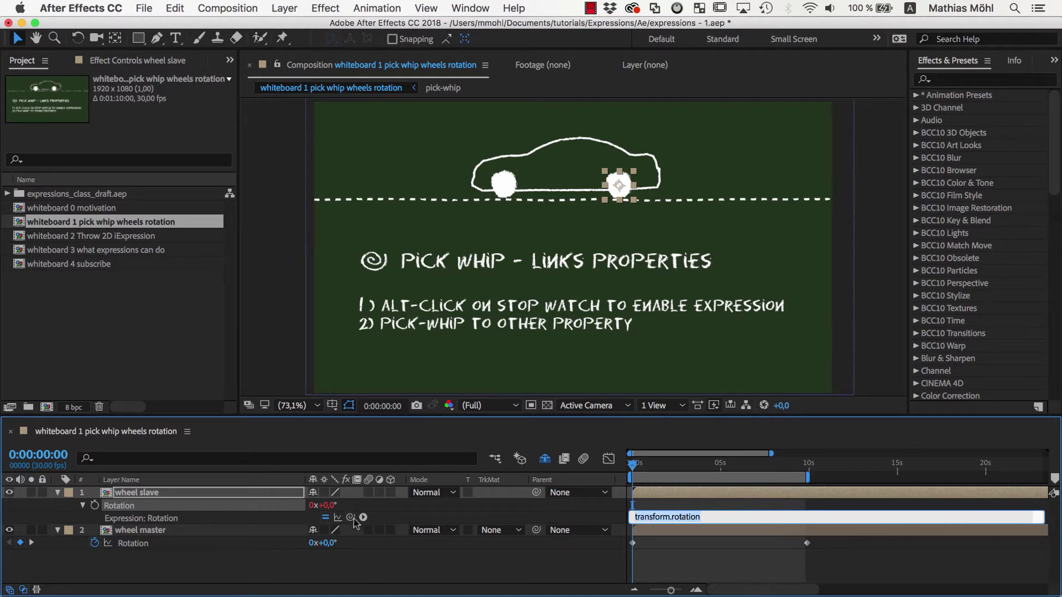
{"action": "left_click_drag", "start_coordinate": [350, 517], "coordinate": [322, 545]}
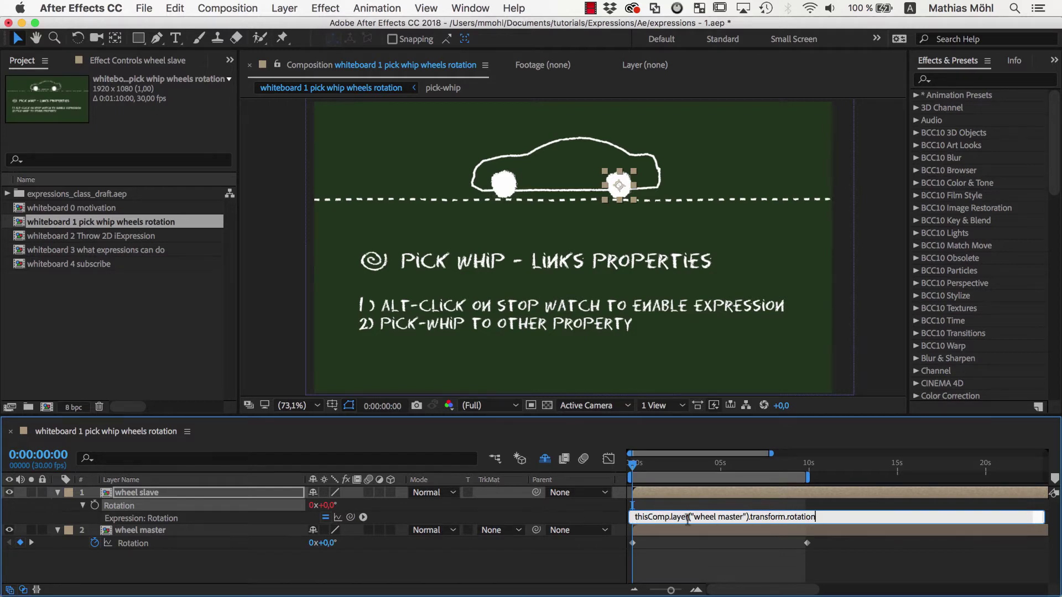
{"action": "left_click", "coordinate": [581, 566]}
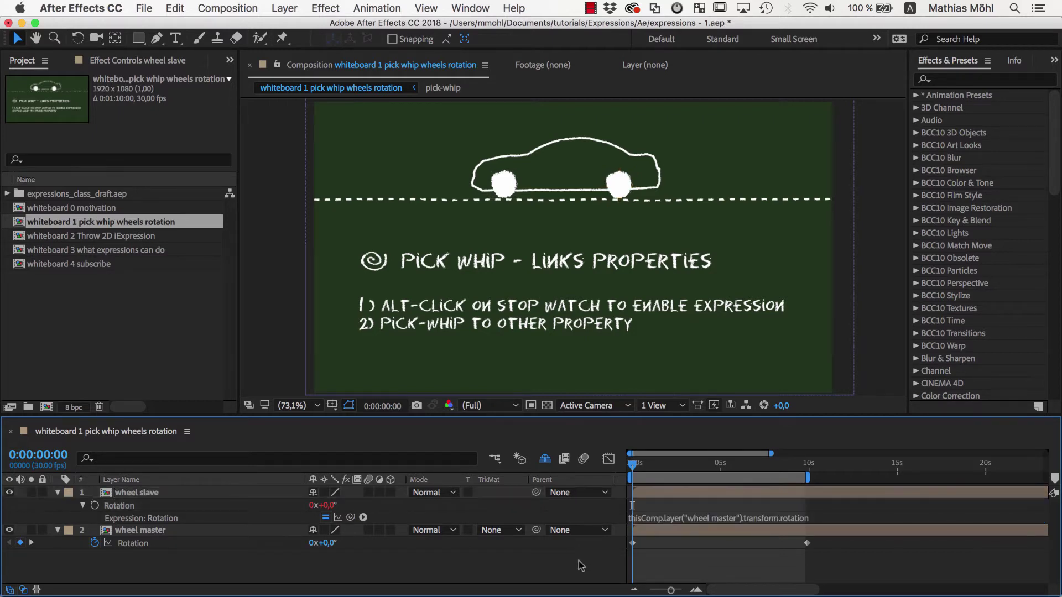
{"action": "left_click", "coordinate": [635, 492]}
Turn wheel master to 0x+63,0° and confirm wheel slave matches, then inspect its expression
{"action": "mouse_move", "coordinate": [632, 465]}
{"action": "left_mouse_down"}
{"action": "mouse_move", "coordinate": [693, 471]}
{"action": "mouse_move", "coordinate": [631, 473]}
{"action": "left_mouse_up"}
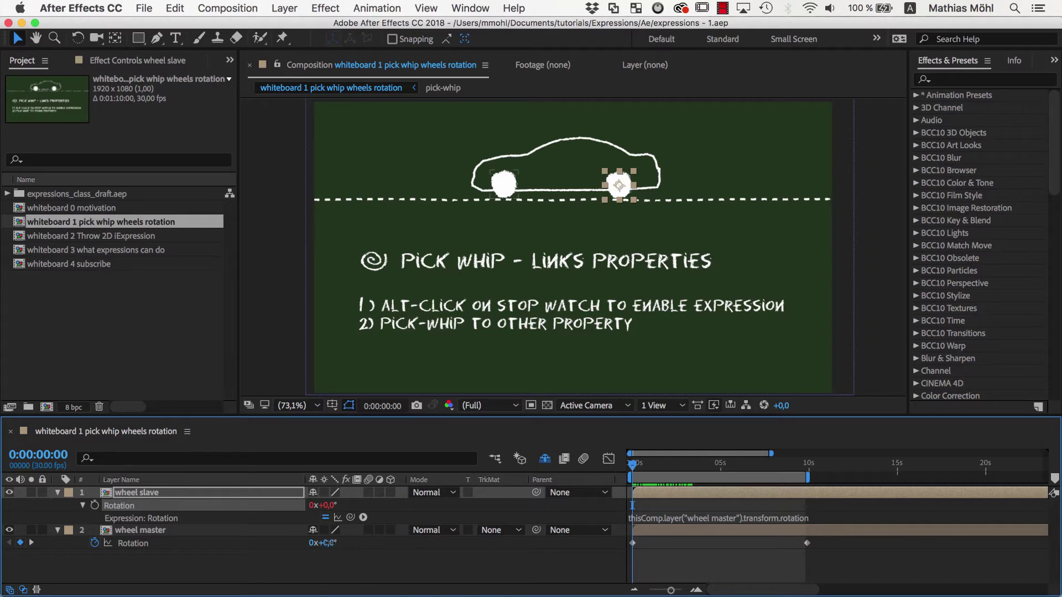
{"action": "left_click_drag", "start_coordinate": [327, 543], "coordinate": [378, 543]}
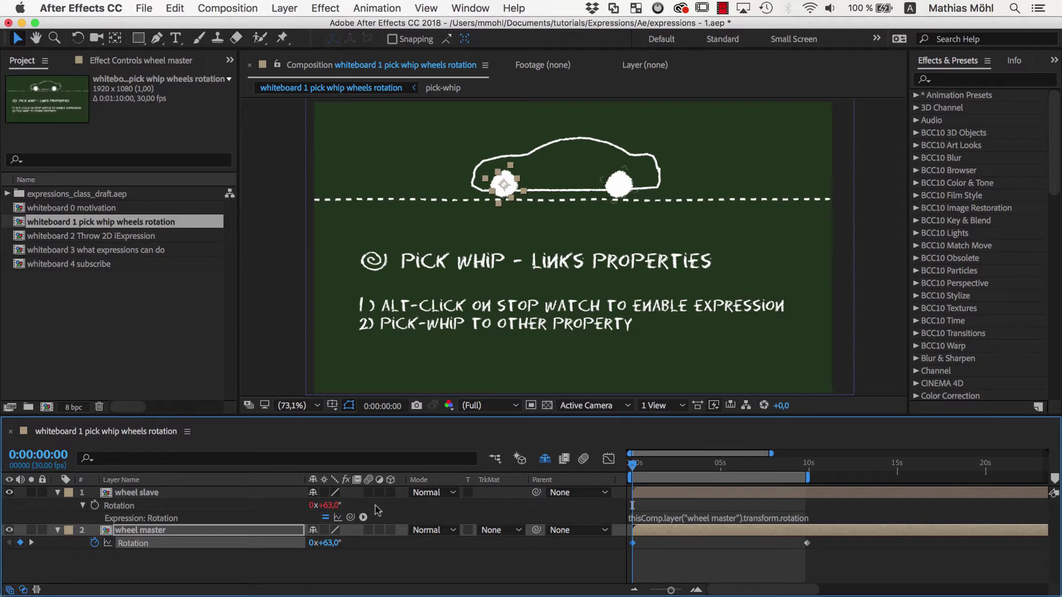
{"action": "left_click", "coordinate": [668, 520]}
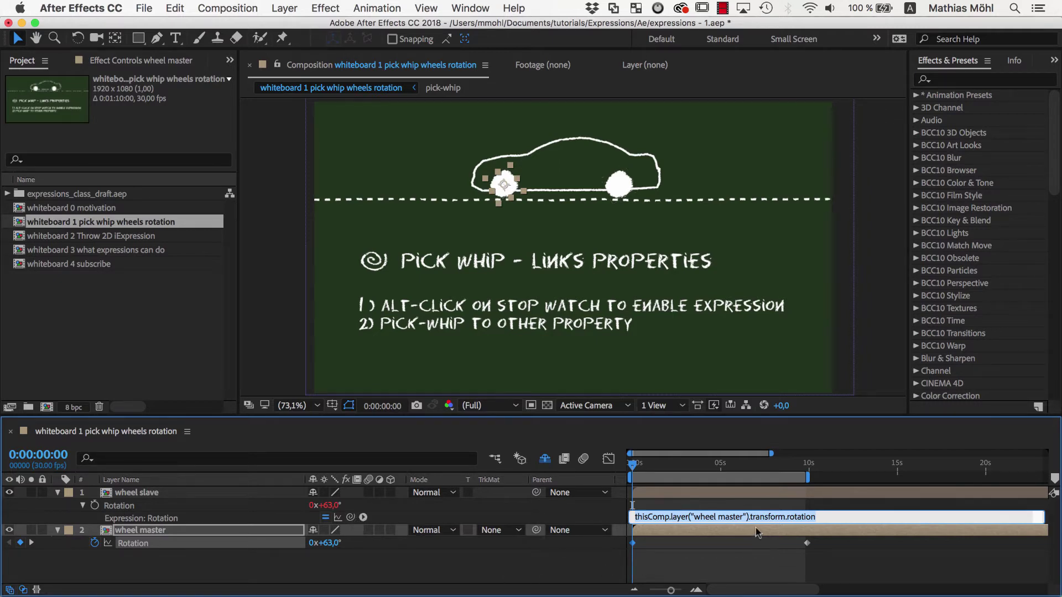
Open the whiteboard 2 Throw 2D composition and launch the iExpressions2 panel
{"action": "double_click", "coordinate": [166, 237]}
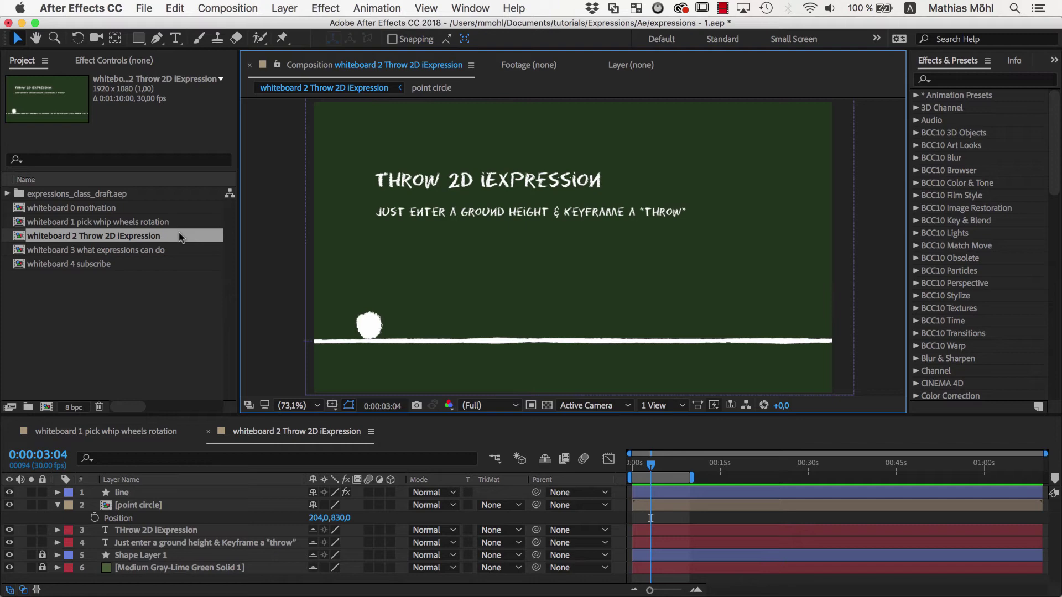
{"action": "left_click", "coordinate": [456, 10]}
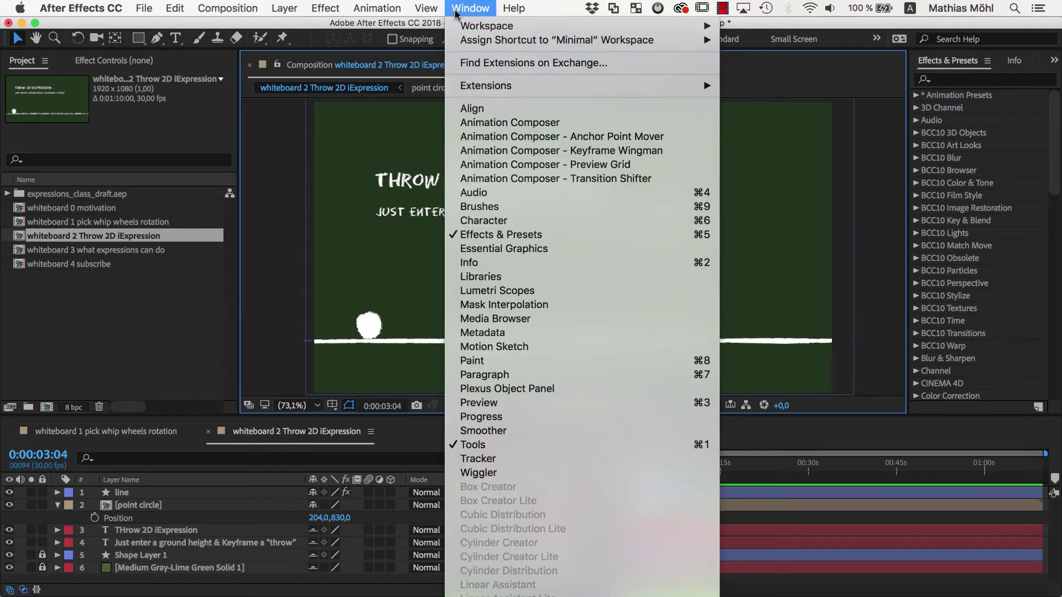
{"action": "scroll", "coordinate": [487, 332], "scroll_direction": "down", "scroll_amount": 10}
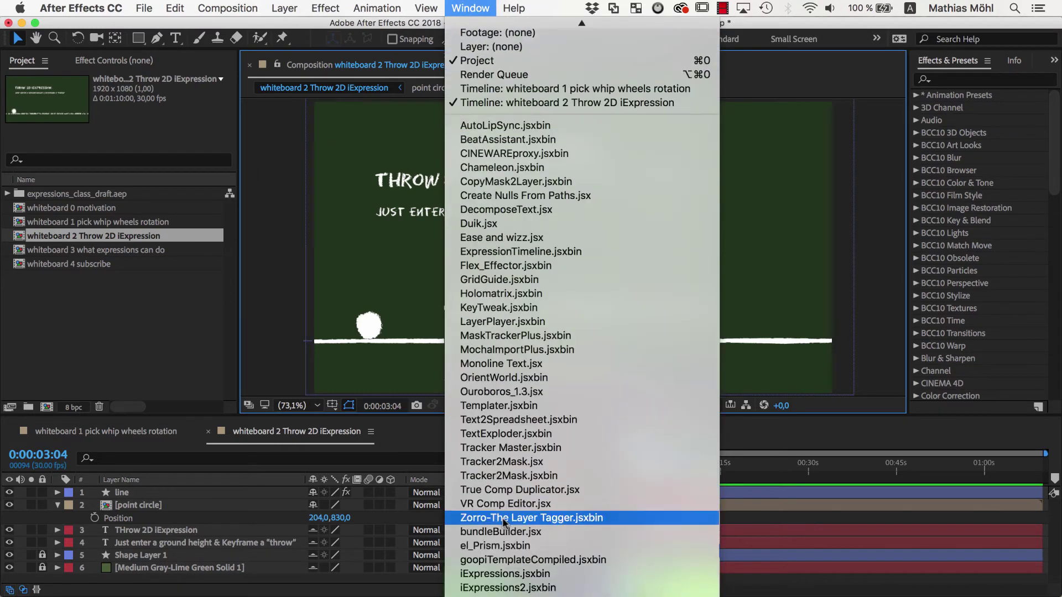
{"action": "left_click", "coordinate": [501, 588]}
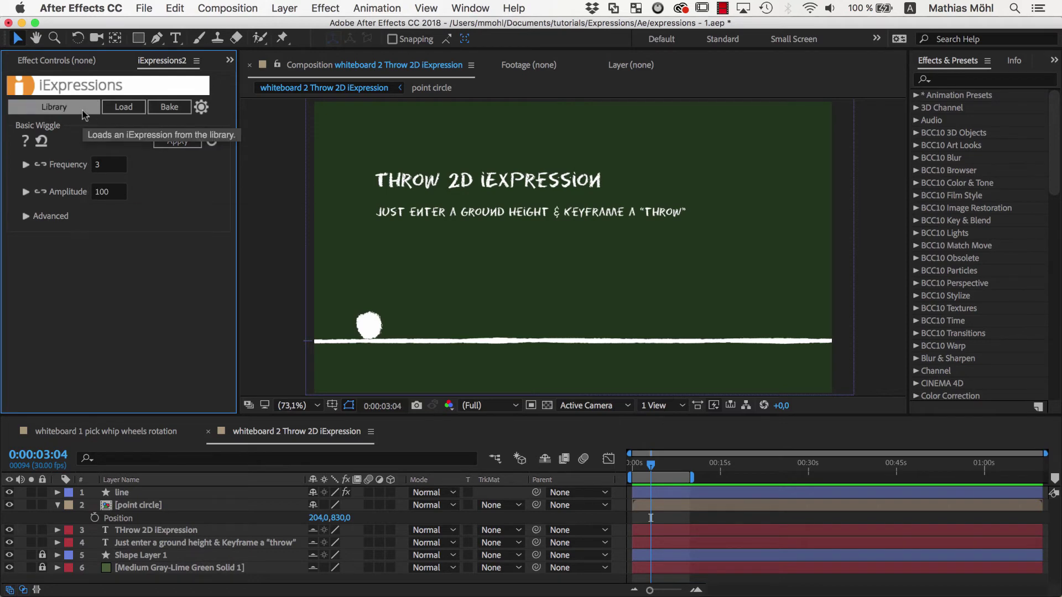
Select Throw 2D in the iExpressions Library under Physics Simulations
{"action": "left_click", "coordinate": [53, 106]}
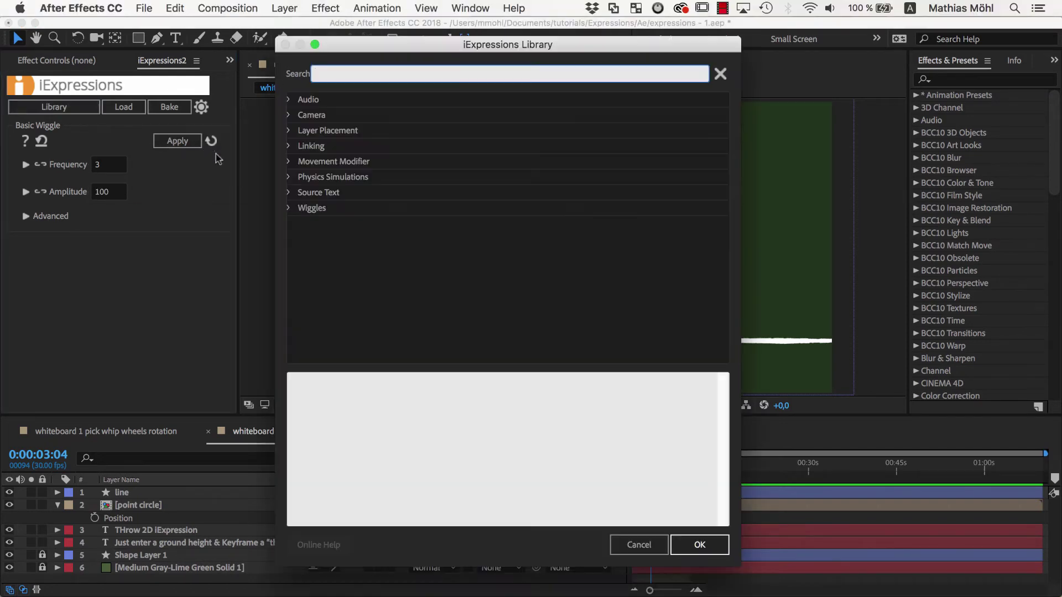
{"action": "left_click", "coordinate": [289, 177]}
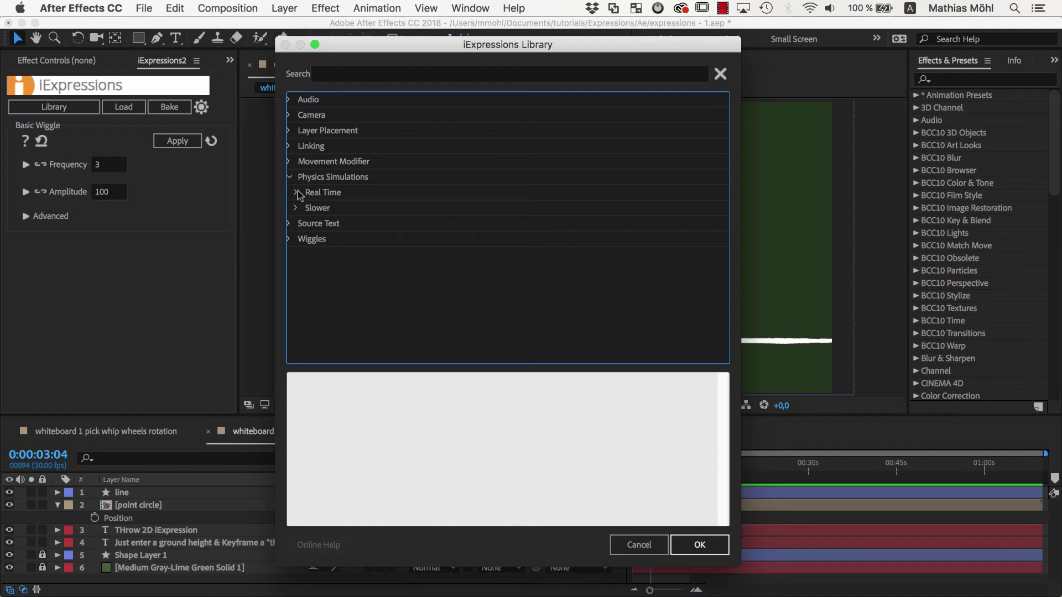
{"action": "left_click", "coordinate": [296, 193]}
{"action": "scroll", "coordinate": [307, 271], "scroll_direction": "down", "scroll_amount": 2}
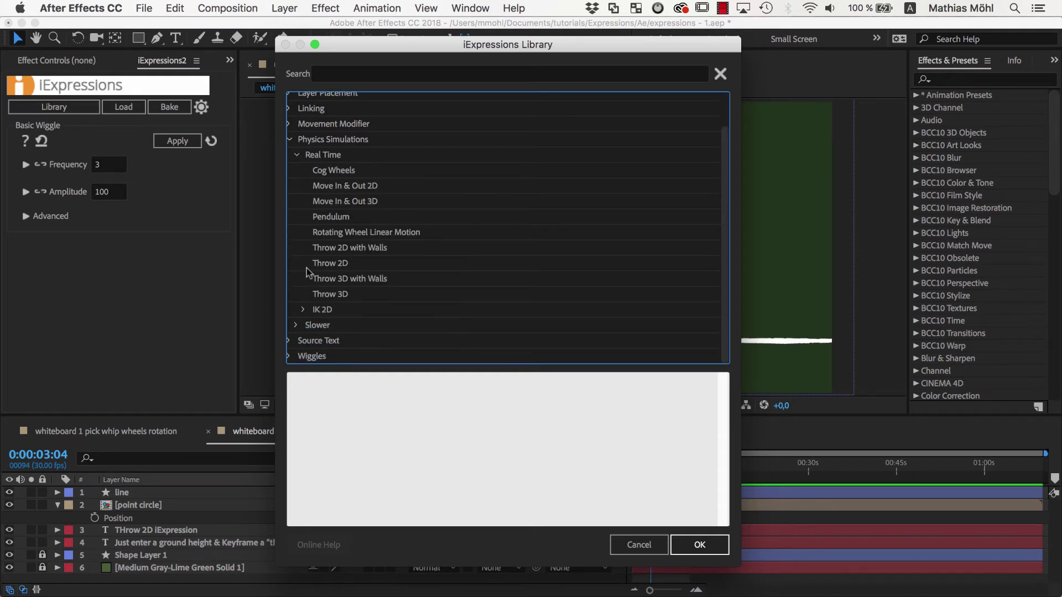
{"action": "left_click", "coordinate": [304, 310]}
{"action": "scroll", "coordinate": [308, 312], "scroll_direction": "down", "scroll_amount": 4}
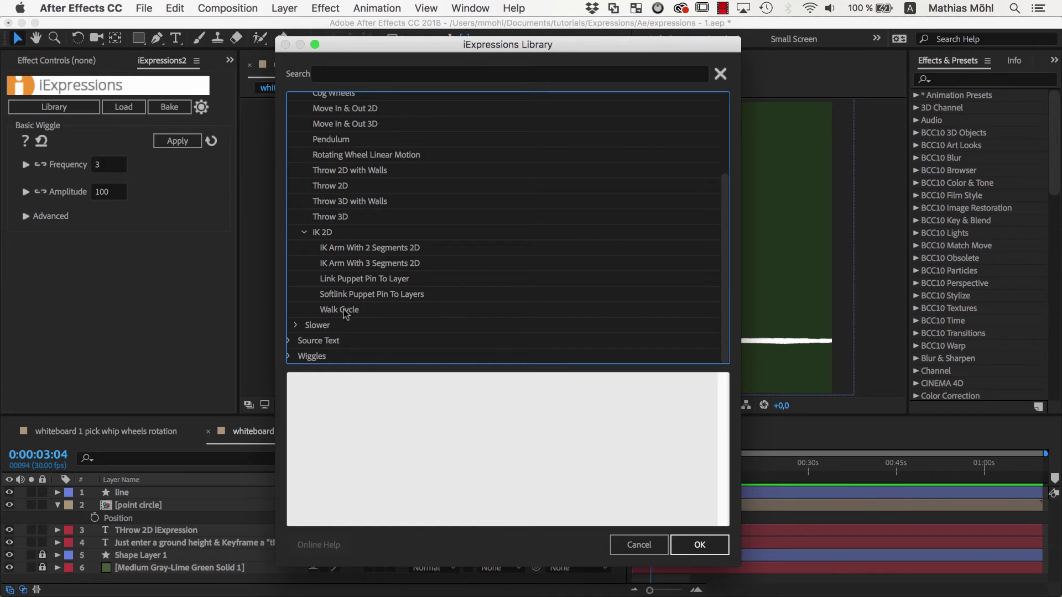
{"action": "left_click", "coordinate": [341, 187]}
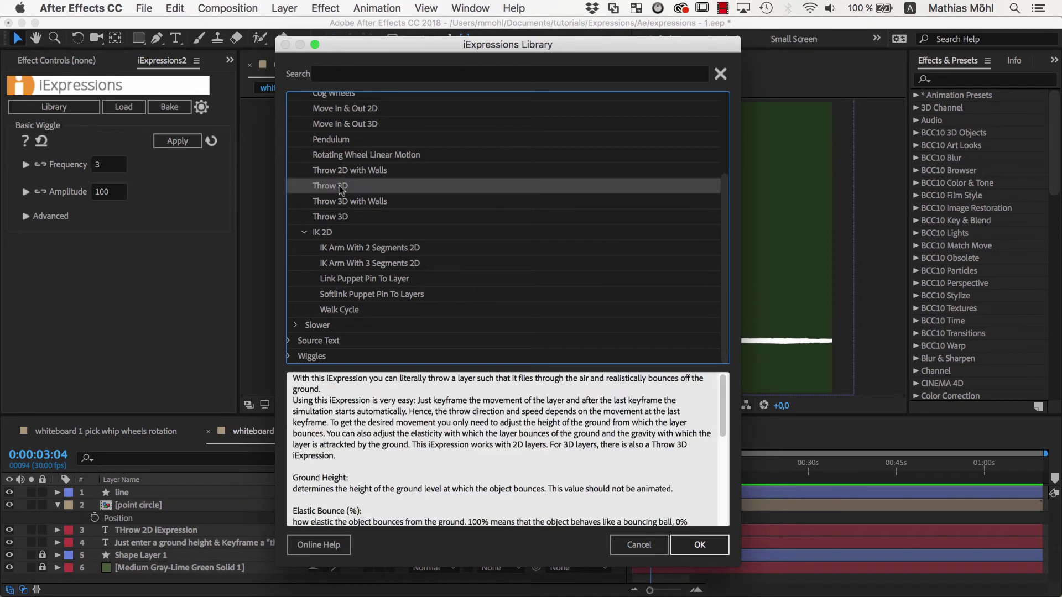
Load Throw 2D, set Ground Height to 830, and apply it to the ball's Position
{"action": "left_click", "coordinate": [682, 545]}
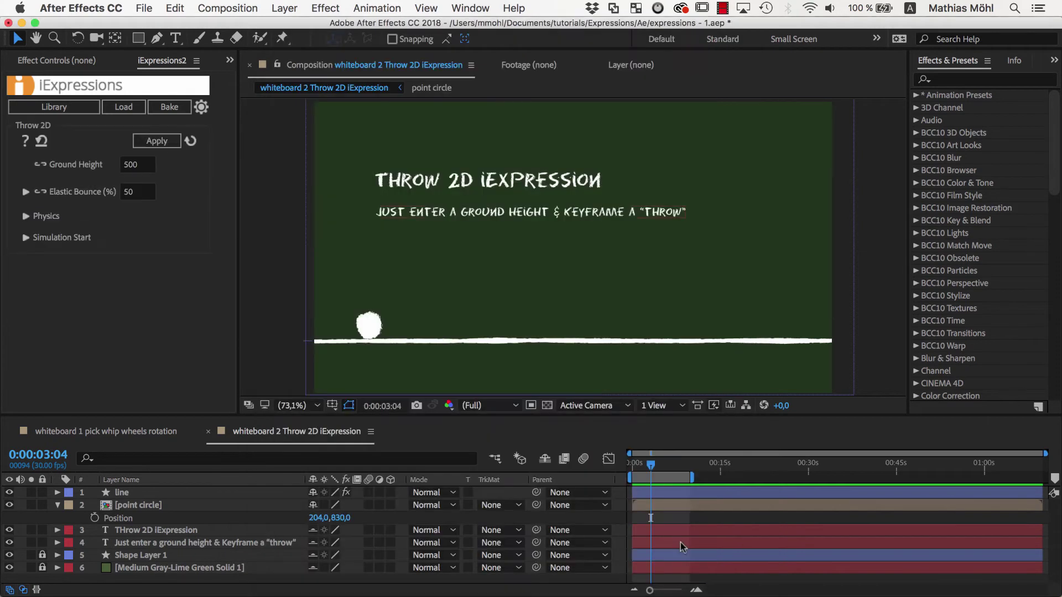
{"action": "left_click", "coordinate": [139, 166]}
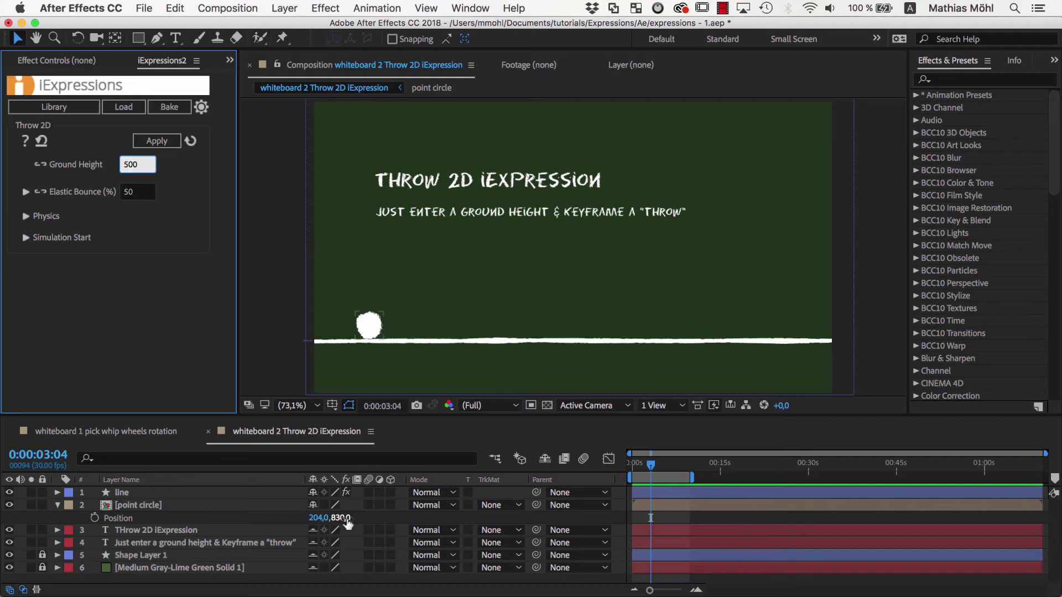
{"action": "mouse_move", "coordinate": [374, 332]}
{"action": "left_mouse_down"}
{"action": "mouse_move", "coordinate": [370, 312]}
{"action": "mouse_move", "coordinate": [372, 336]}
{"action": "left_mouse_up"}
{"action": "left_click", "coordinate": [137, 164]}
{"action": "type", "text": "830"}
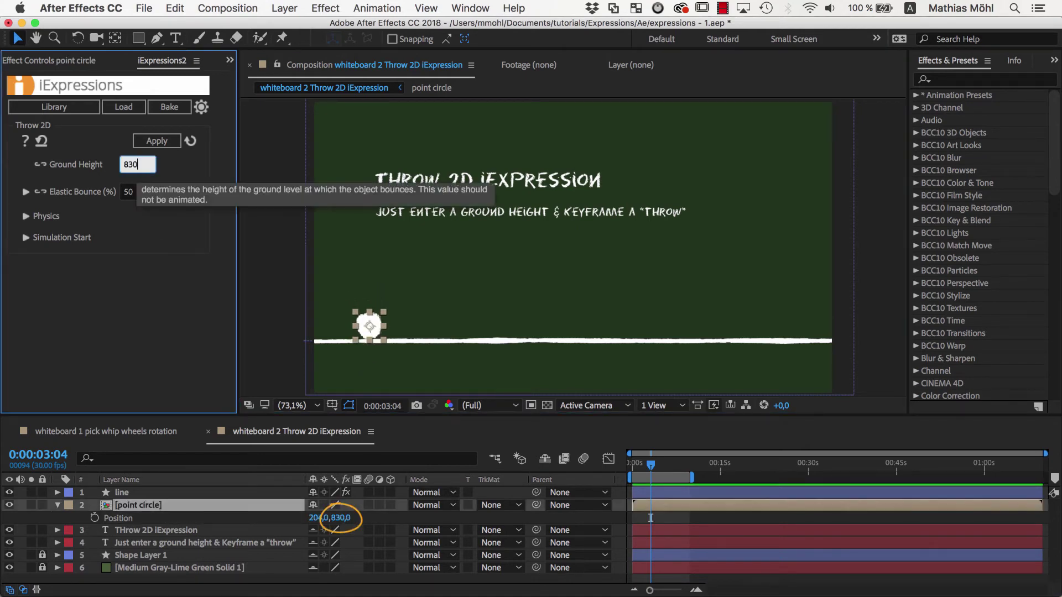
{"action": "left_click", "coordinate": [148, 141]}
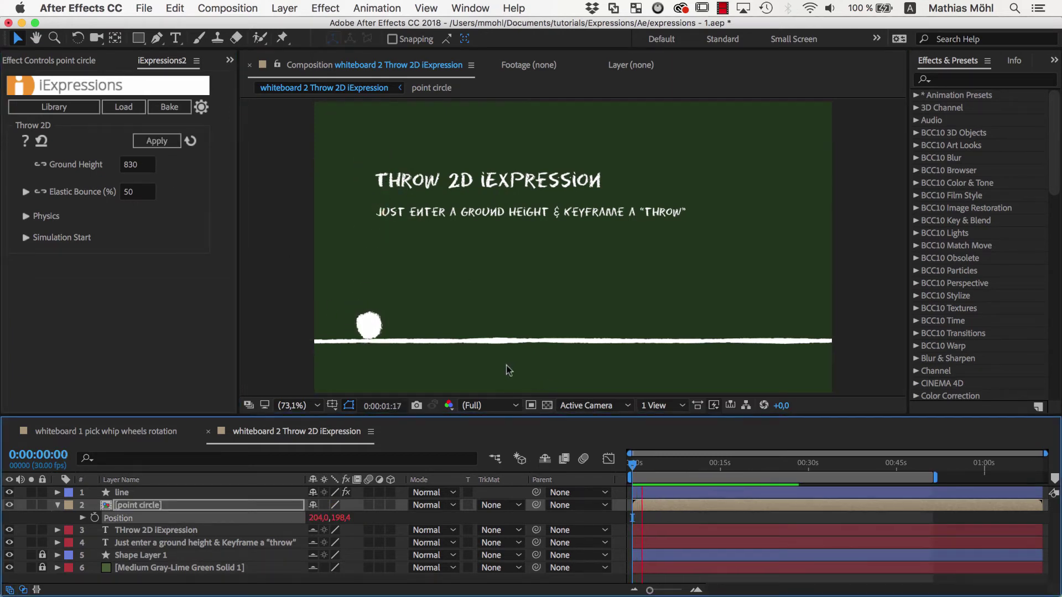
Keyframe the ball's Position, throw it up and right at frame 2, and preview
{"action": "key", "text": "space"}
{"action": "key", "text": ";"}
{"action": "left_click", "coordinate": [94, 518]}
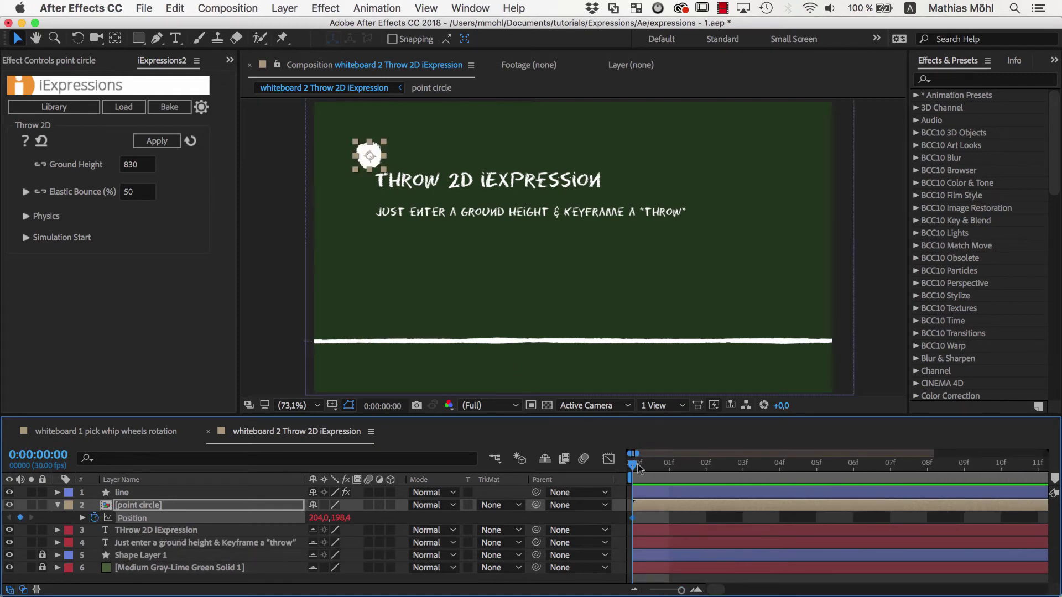
{"action": "left_click_drag", "start_coordinate": [633, 463], "coordinate": [705, 464]}
{"action": "left_click_drag", "start_coordinate": [371, 155], "coordinate": [382, 141]}
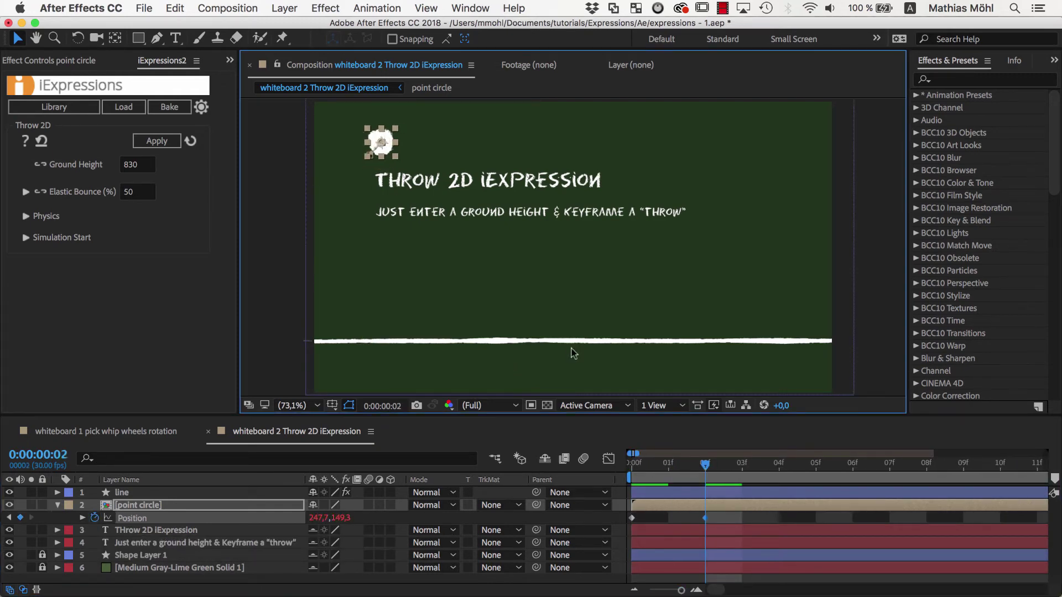
{"action": "left_click_drag", "start_coordinate": [708, 467], "coordinate": [668, 465]}
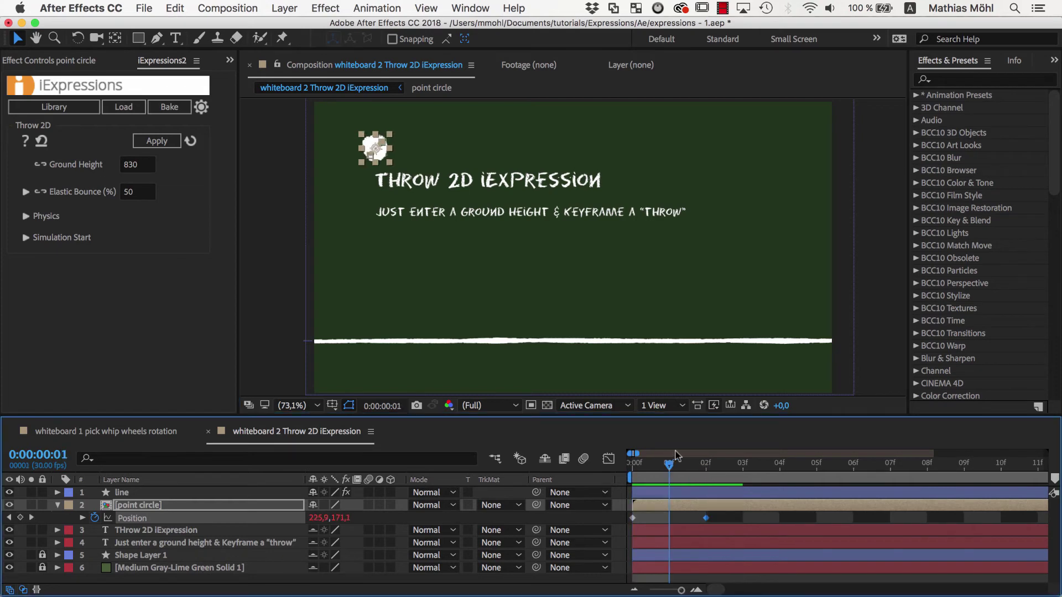
{"action": "left_click", "coordinate": [631, 458]}
{"action": "key", "text": "space"}
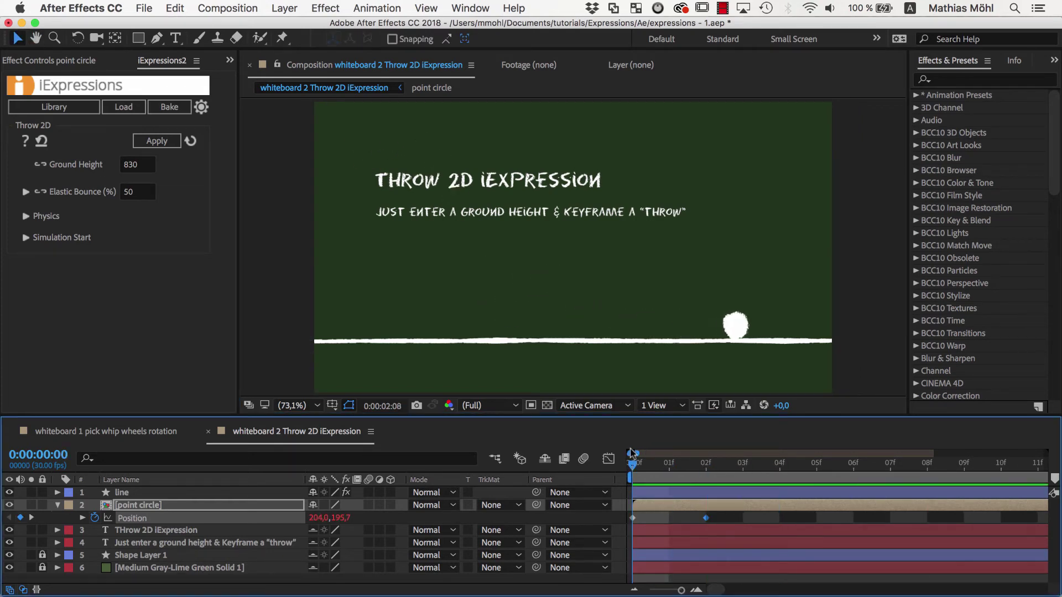
{"action": "key", "text": "space"}
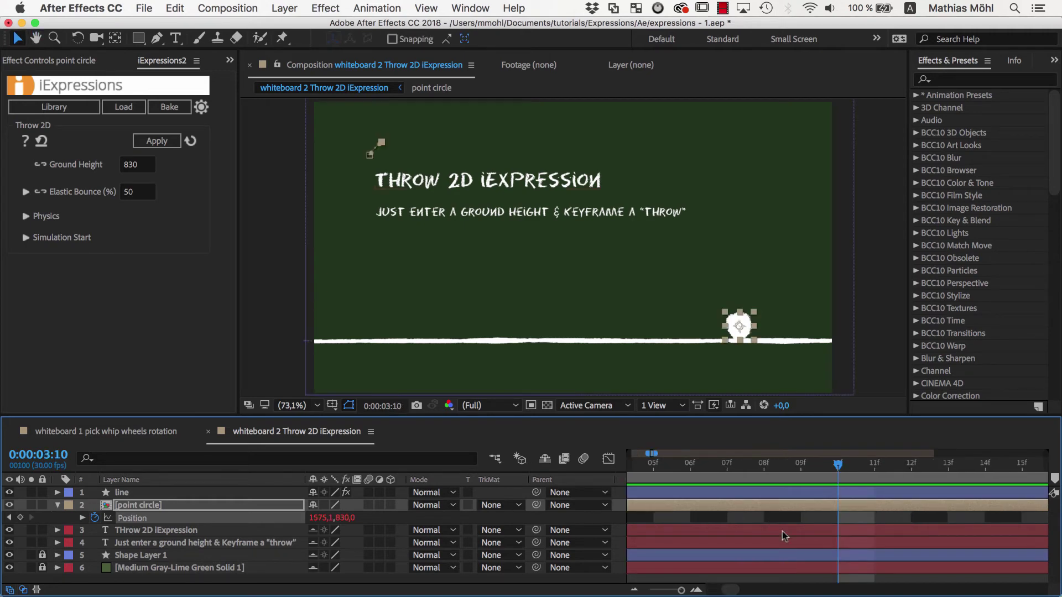
Reveal and view the Position expression code under the point circle
{"action": "left_click", "coordinate": [82, 518]}
{"action": "left_click", "coordinate": [687, 554]}
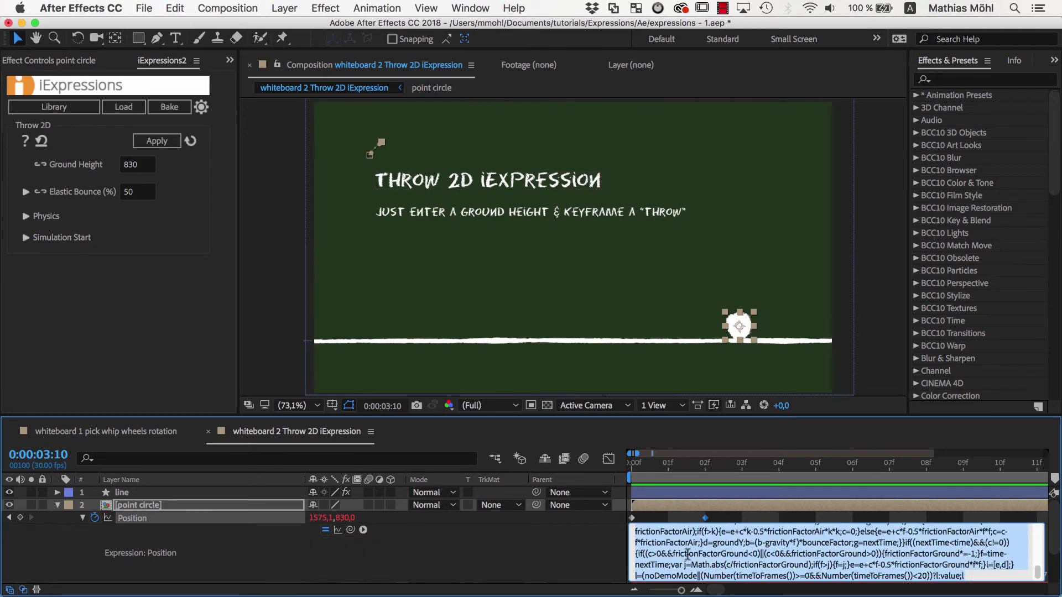
{"action": "scroll", "coordinate": [691, 552], "scroll_direction": "up", "scroll_amount": 3}
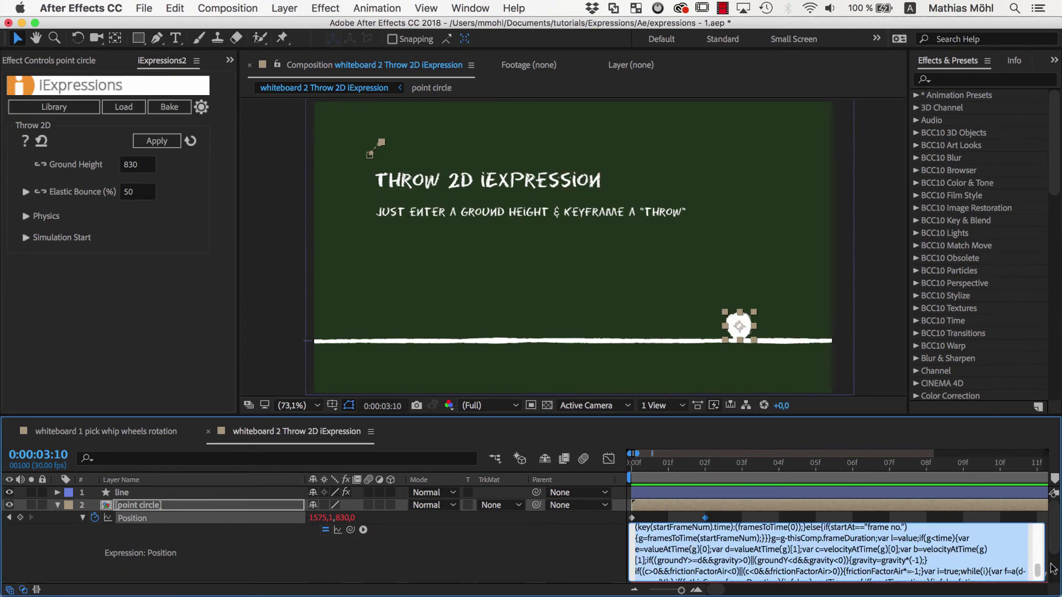
{"action": "left_click_drag", "start_coordinate": [1039, 572], "coordinate": [1039, 539]}
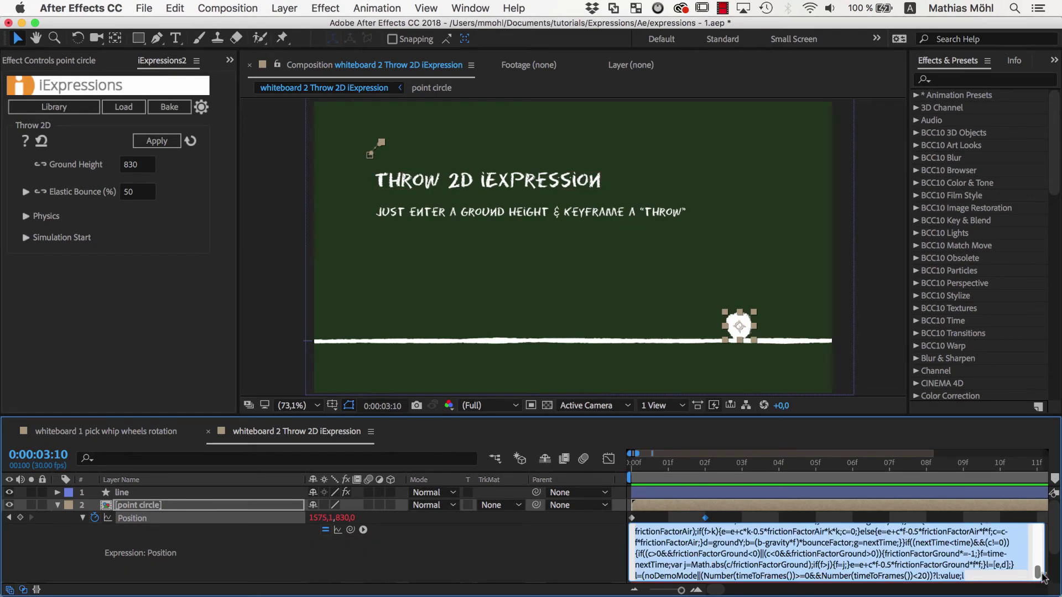
{"action": "left_click", "coordinate": [423, 188]}
Move the frame-2 throw keyframe to 288,8,217,5, placing the ball beside the title
{"action": "key", "text": "j"}
{"action": "left_click_drag", "start_coordinate": [388, 147], "coordinate": [378, 202]}
{"action": "left_click", "coordinate": [652, 467]}
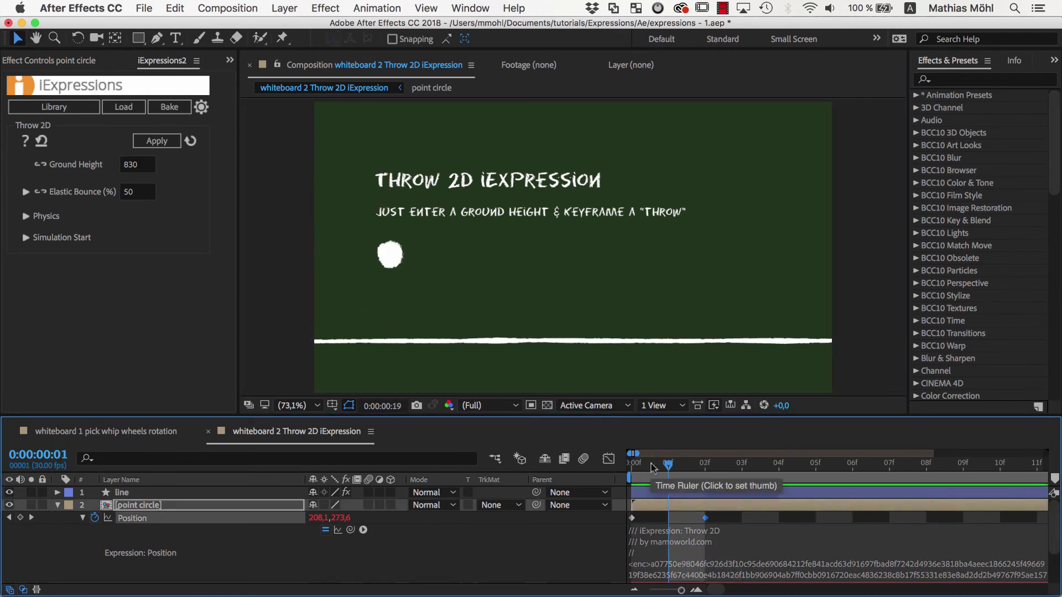
{"action": "key", "text": "k"}
{"action": "left_click_drag", "start_coordinate": [370, 176], "coordinate": [390, 149]}
Preview the new throw with the ball bouncing rightward along the line
{"action": "key", "text": "space"}
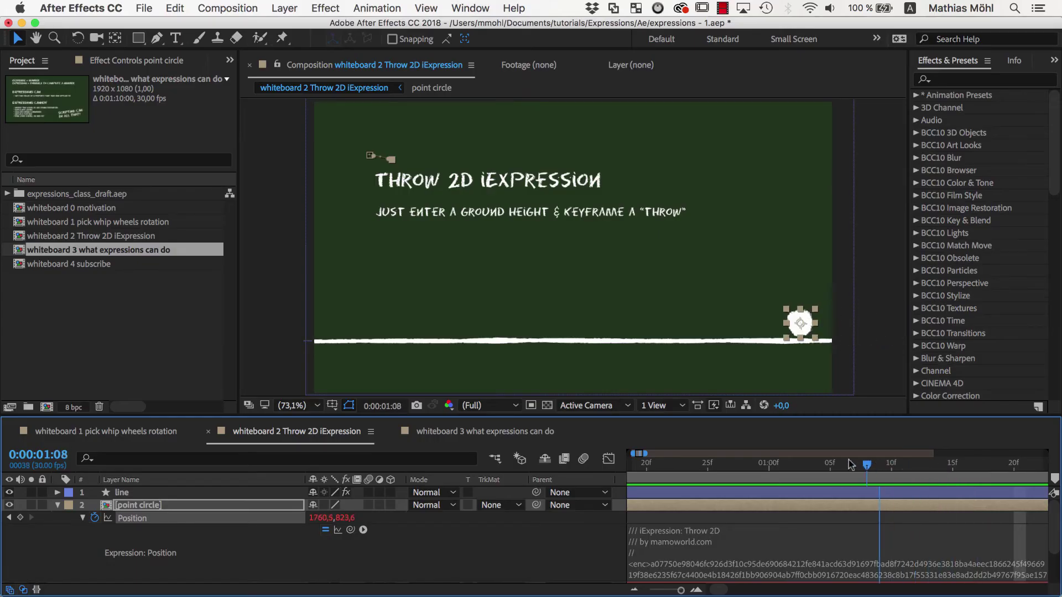
Replay the throw preview, then return to the whiteboard 1 pick whip wheels rotation composition
{"action": "key", "text": "space"}
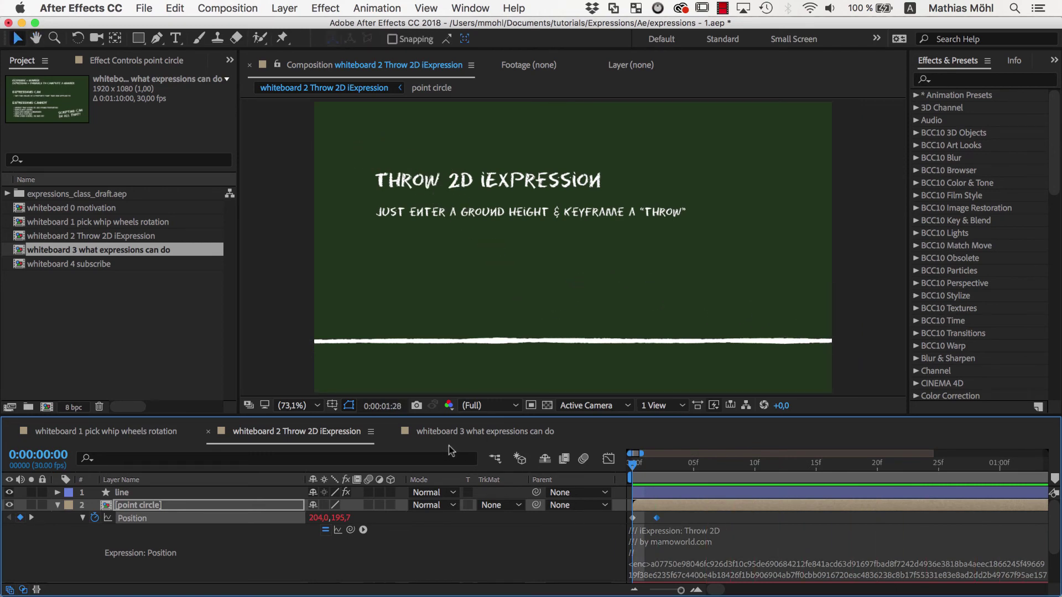
{"action": "left_click", "coordinate": [149, 430]}
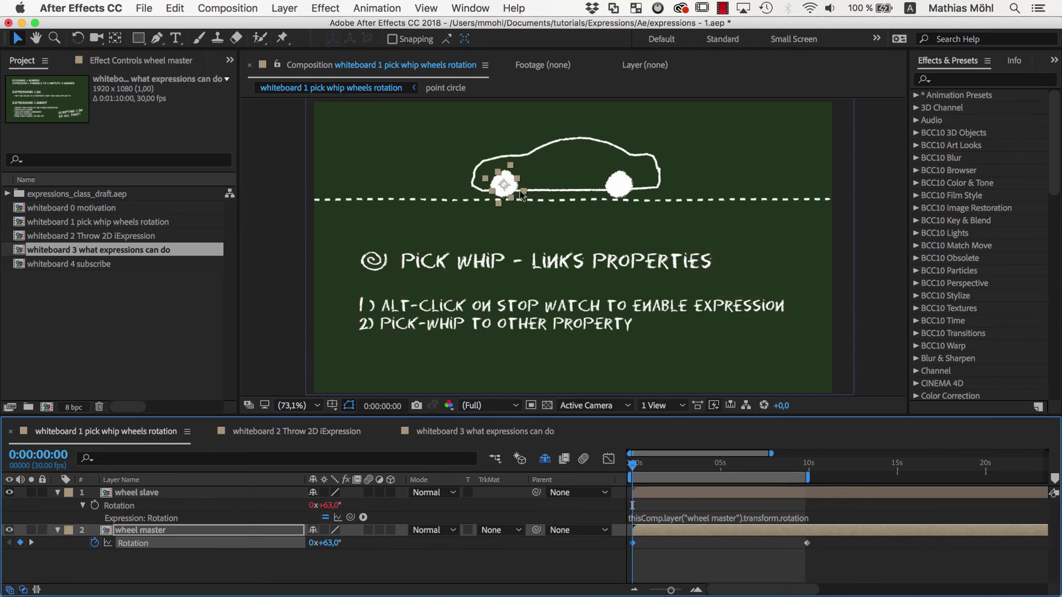